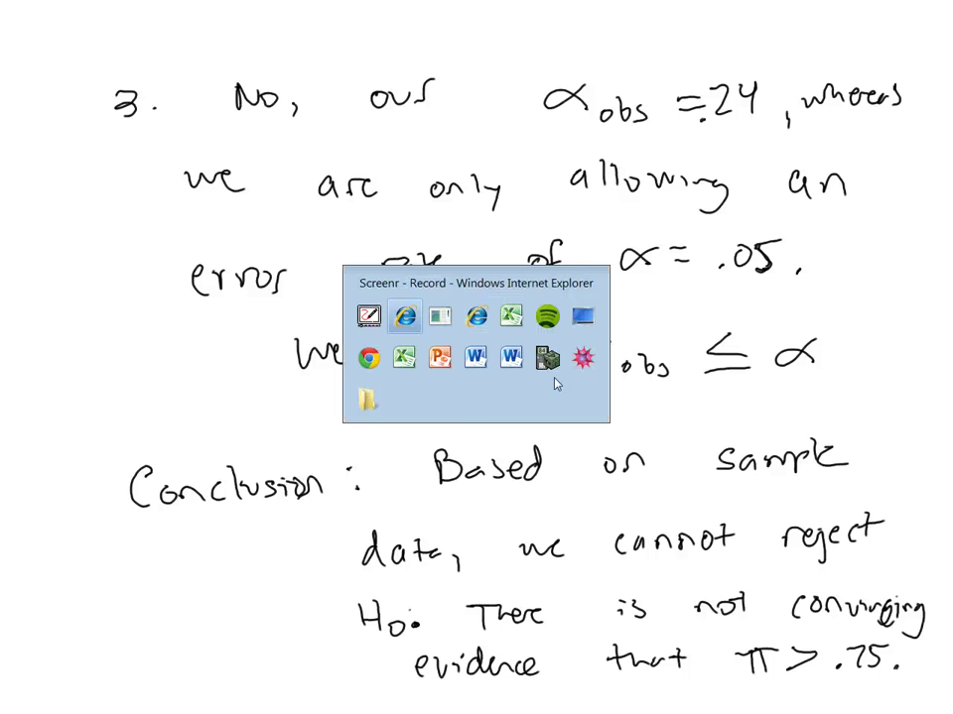
key(alt+Tab)
key(alt+Tab)
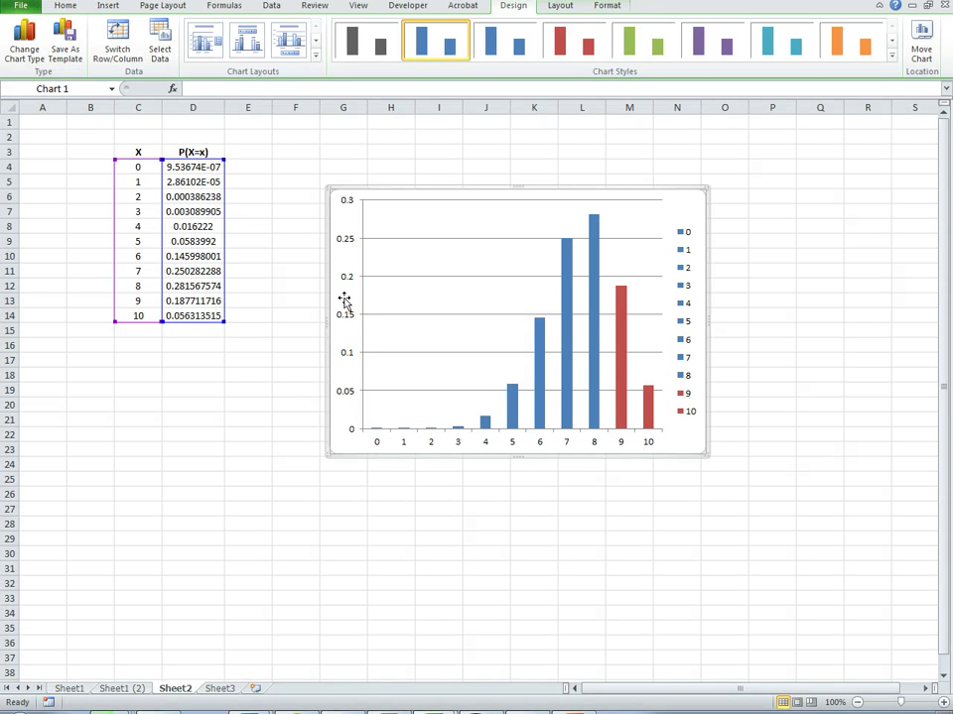
- Switch to the Excel binomial table and select the X = 0 to 10 values
click(193, 196)
key(Up)
key(Up)
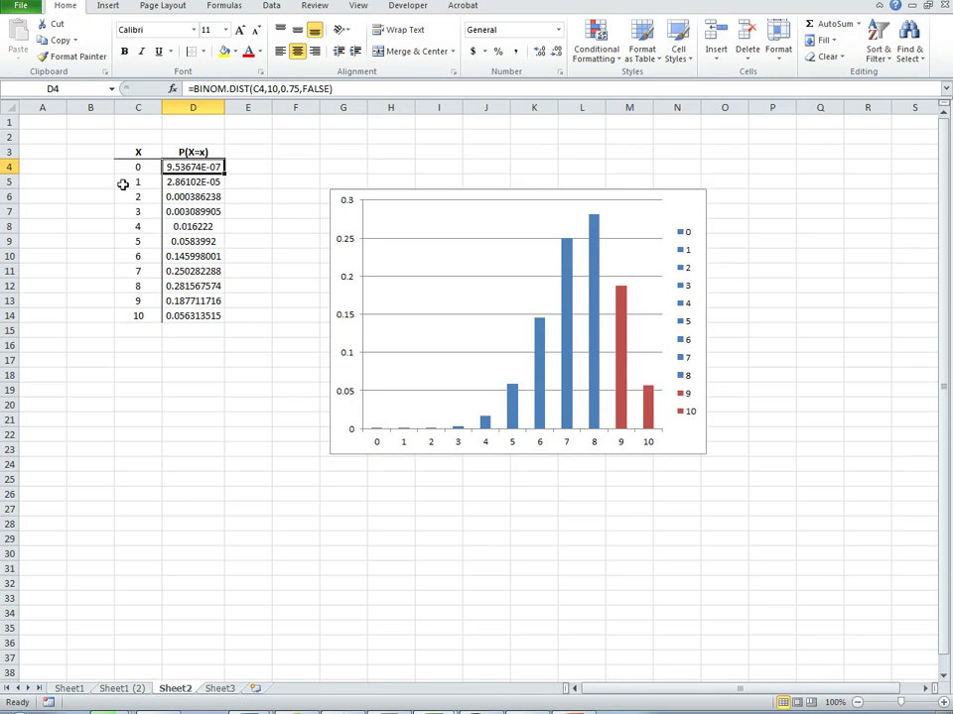
drag(134, 152, 200, 310)
click(257, 283)
click(136, 166)
key(shift+Right)
key(shift+Down)
key(shift+Down)
key(shift+Down)
key(shift+Down)
key(shift+Down)
key(shift+Down)
key(shift+Down)
- Reselect the X = 0 to 10 table and check the X = 8 and X = 10 probability formulas
click(172, 284)
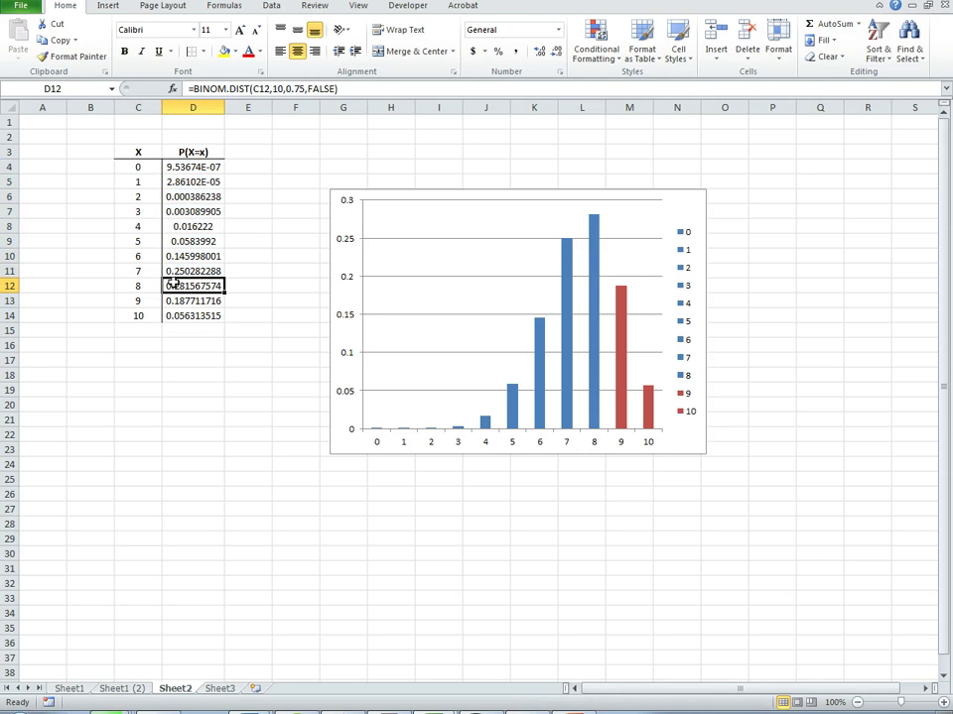
click(136, 166)
key(shift+Right)
key(shift+Down)
key(shift+Down)
key(shift+Down)
key(shift+Down)
key(shift+Down)
key(shift+Down)
key(shift+Down)
key(shift+Down)
key(shift+Down)
key(shift+Down)
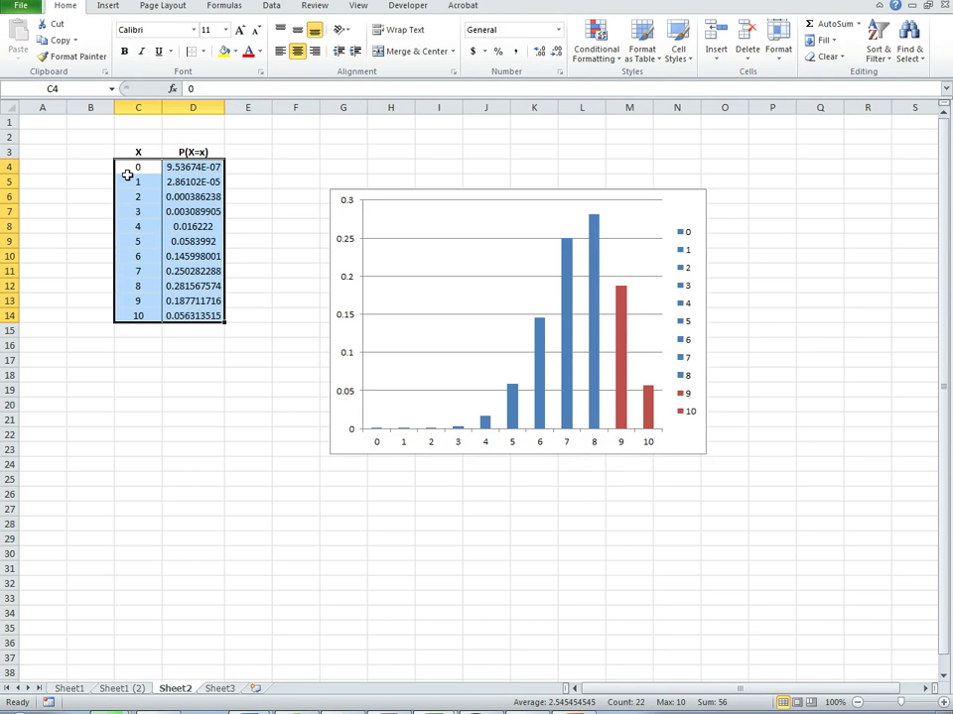
click(126, 167)
key(shift+Down)
key(shift+Down)
key(shift+Down)
key(shift+Down)
key(shift+Down)
key(shift+Down)
key(shift+Down)
key(shift+Down)
key(shift+Down)
key(shift+Down)
key(shift+Right)
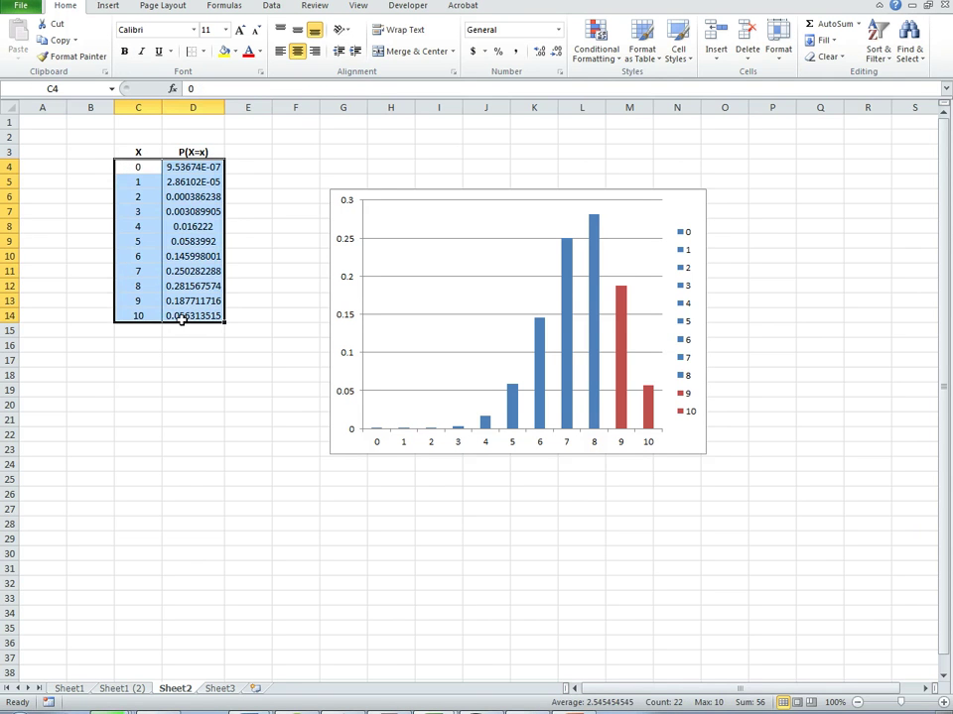
click(212, 318)
- Fill the X = 9 and X = 10 rows (C13:D14) yellow
drag(149, 301, 203, 315)
click(227, 50)
click(192, 226)
drag(193, 300, 194, 315)
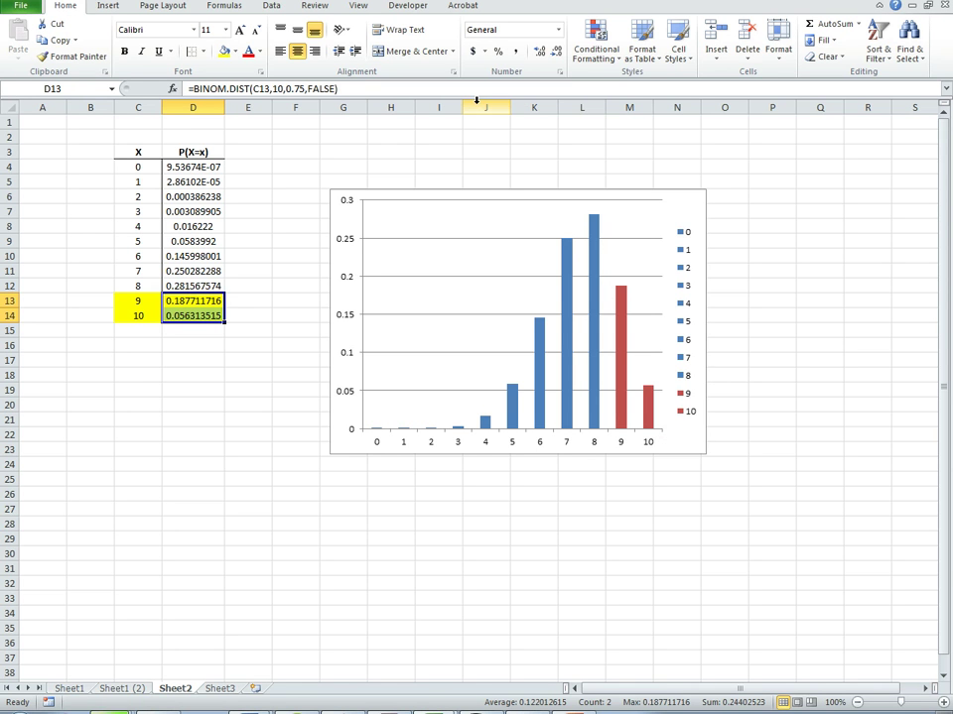
click(137, 301)
key(shift+Right)
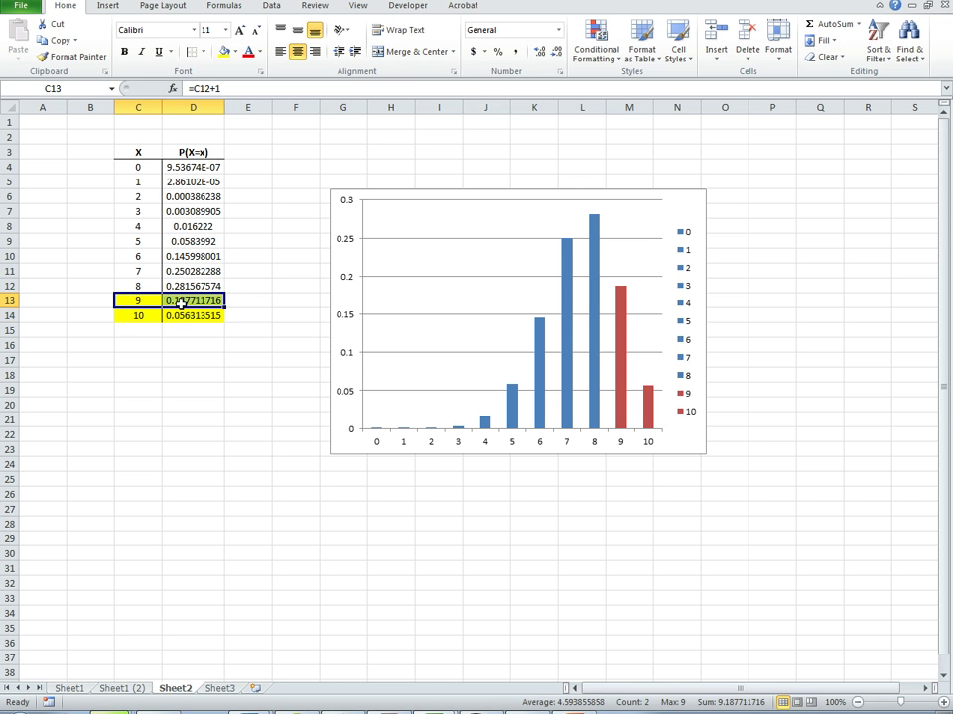
click(132, 316)
drag(132, 315, 173, 316)
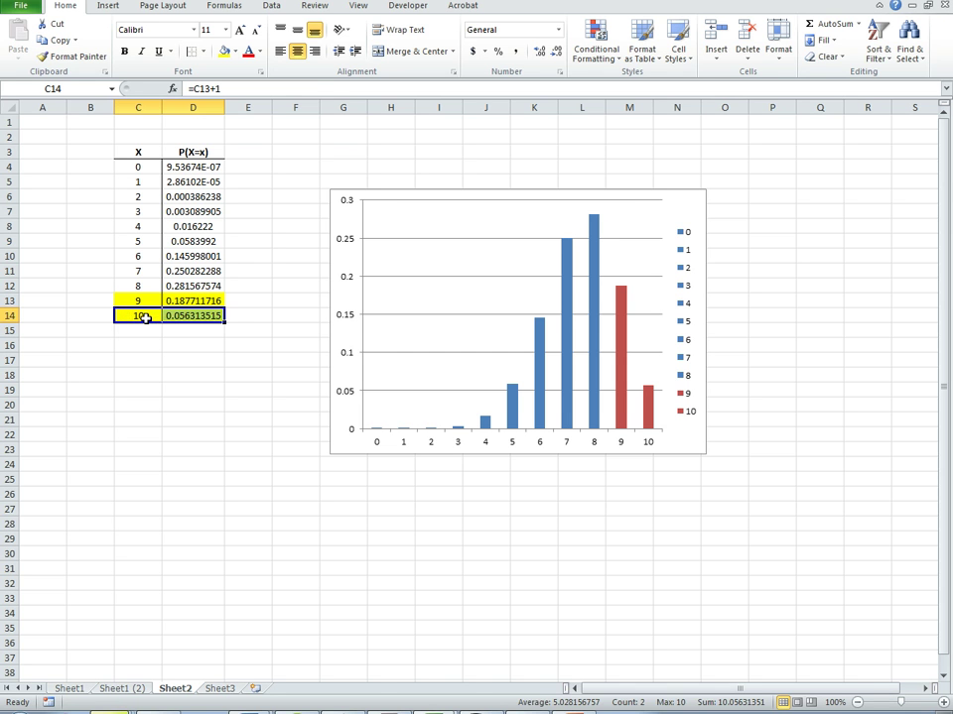
key(Right)
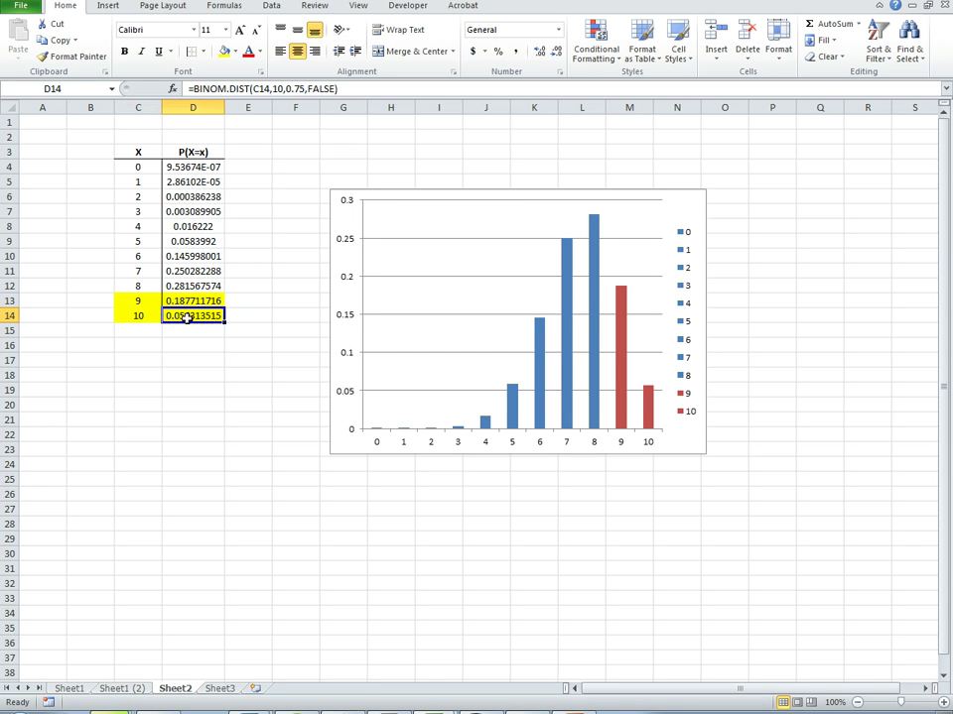
click(139, 315)
key(Right)
drag(139, 316, 179, 318)
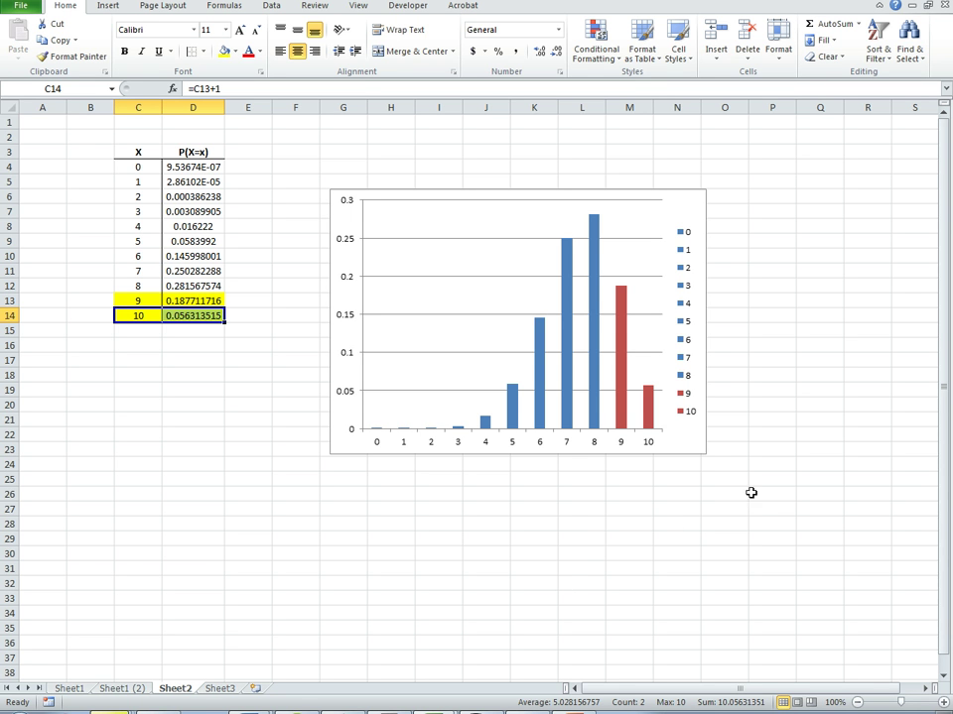
click(144, 301)
click(140, 170)
key(ctrl+shift+Down)
key(ctrl+shift+Right)
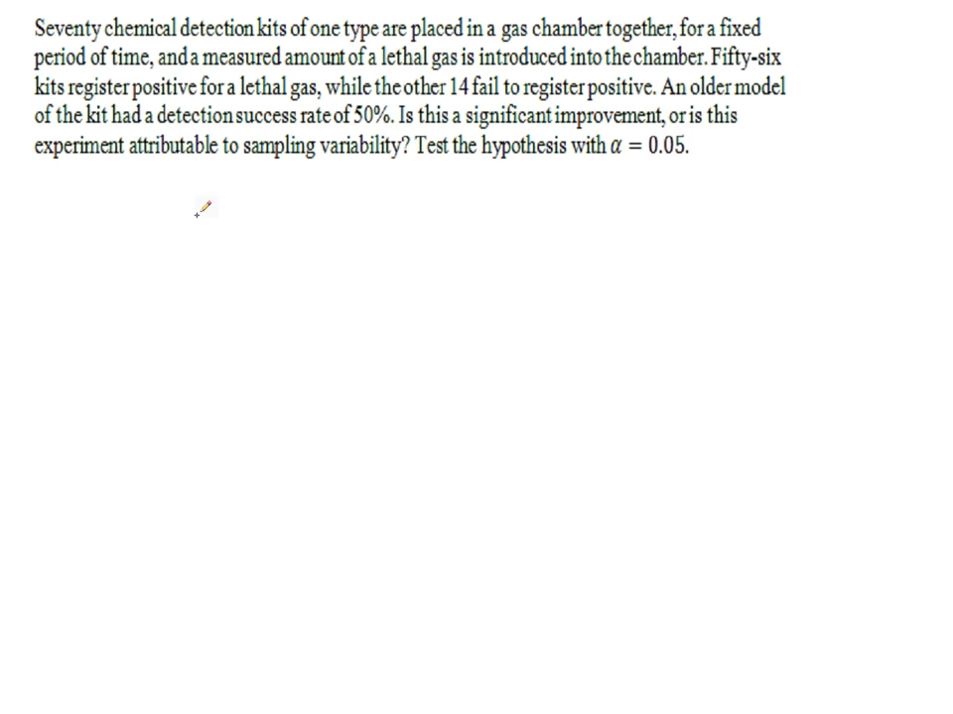
- Draw the population oval and label it 'Det. kits' above it
mouse_move(187, 209)
mouse_down()
mouse_move(102, 221)
mouse_move(378, 309)
mouse_move(198, 197)
mouse_move(155, 208)
mouse_up()
mouse_move(214, 170)
mouse_down()
mouse_move(224, 193)
mouse_move(254, 174)
mouse_up()
click(269, 184)
mouse_move(318, 171)
mouse_down()
mouse_move(321, 191)
mouse_move(343, 171)
mouse_move(369, 169)
mouse_move(369, 185)
mouse_up()
mouse_move(127, 197)
mouse_down()
mouse_move(137, 207)
mouse_move(155, 177)
mouse_up()
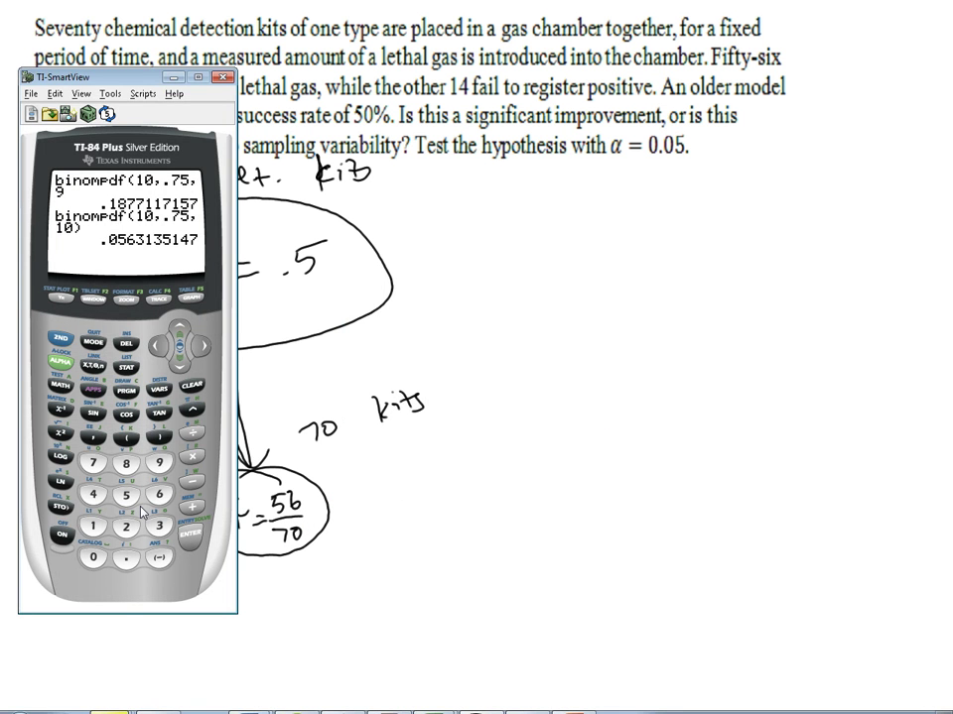
- Evaluate 56/70 on the TI-84 emulator, giving .8
text(56/)
click(103, 467)
click(93, 557)
click(191, 536)
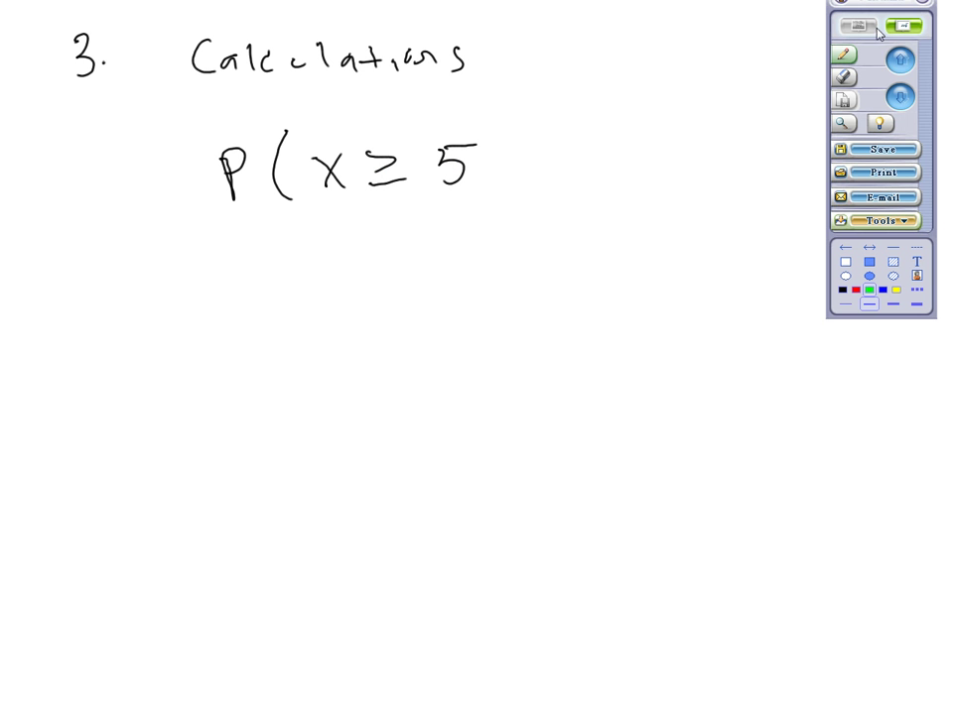
- Start a fresh whiteboard page and bring the Excel workbook forward
click(902, 67)
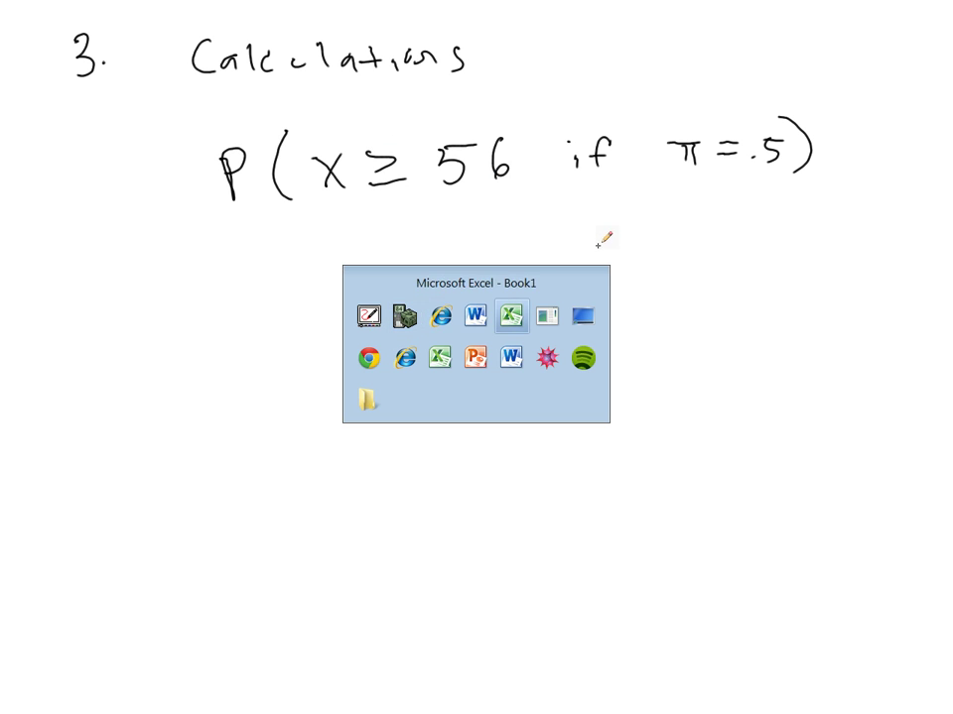
key(Tab)
key(Tab)
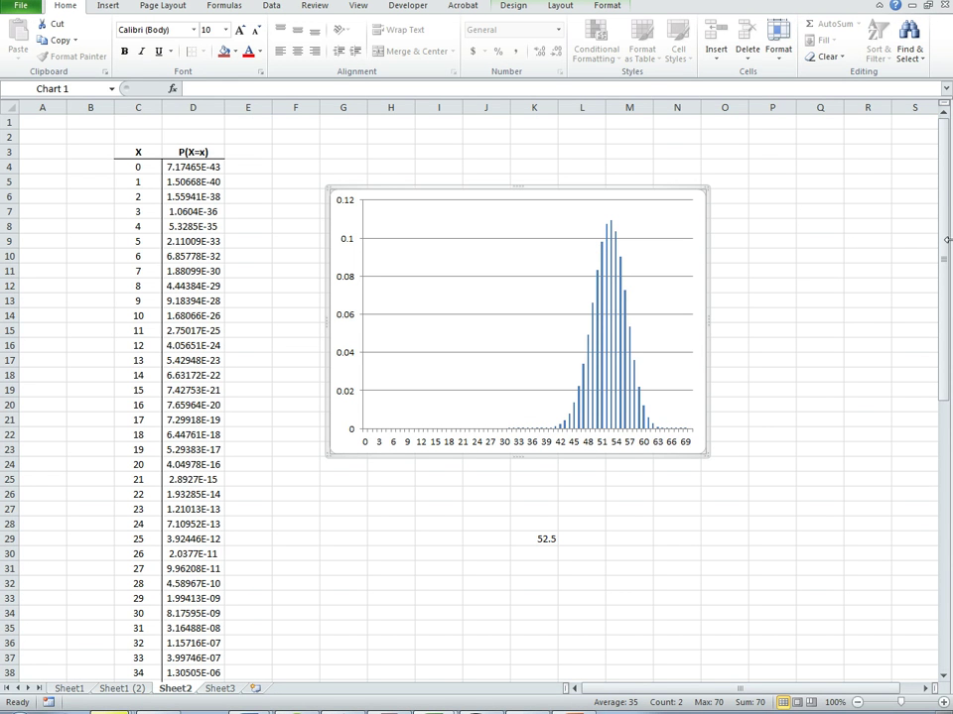
- Go to the end of the 70-trial table and fill D60:D74 (X = 56 to 70) yellow
mouse_move(948, 310)
mouse_down()
mouse_move(946, 321)
mouse_move(942, 291)
mouse_up()
click(139, 369)
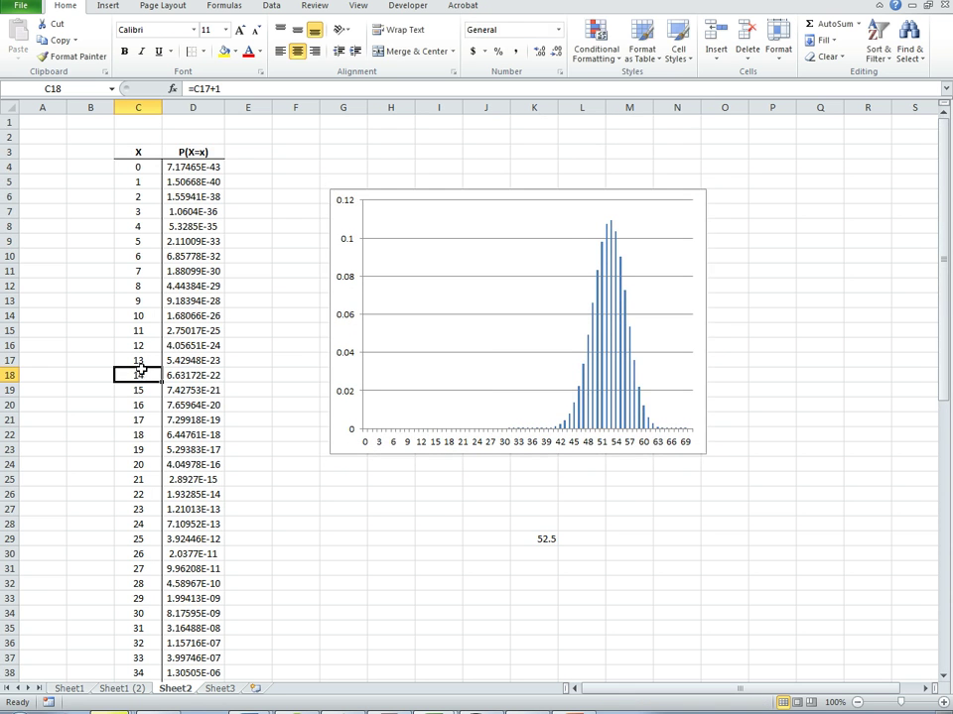
key(ctrl+Down)
key(ctrl+Up)
key(Down)
key(Down)
key(Down)
key(Down)
key(ctrl+Down)
key(Down)
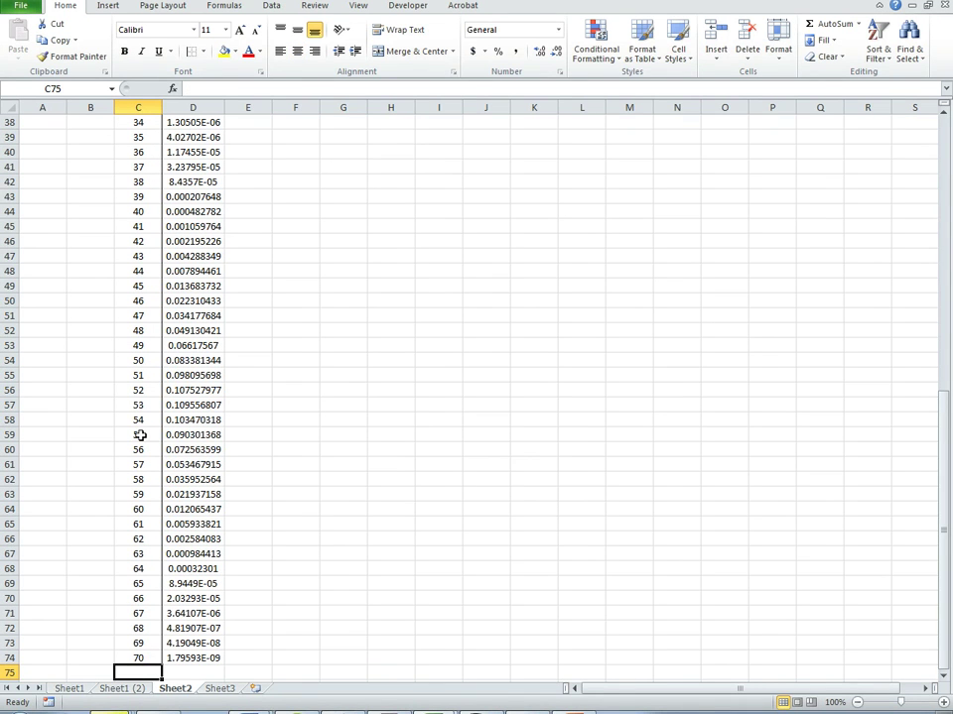
drag(140, 450, 192, 658)
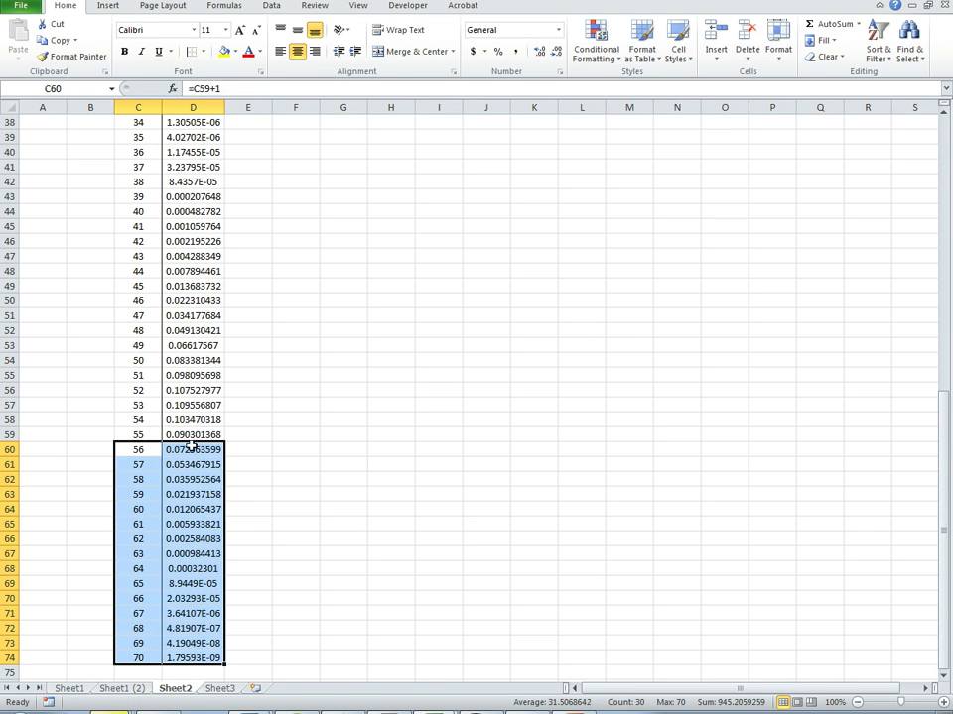
drag(190, 449, 207, 659)
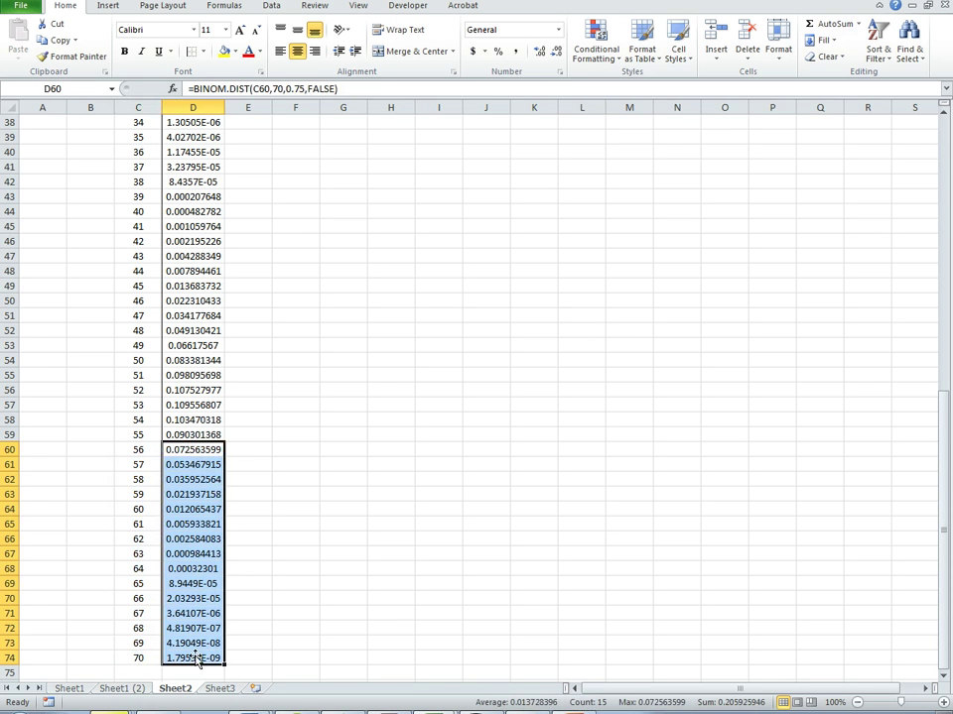
click(224, 51)
scroll(224, 58, down, 3)
- Enter =SUM(D60:D74) in F60, giving 0.205926 for P(X ≥ 56)
click(198, 539)
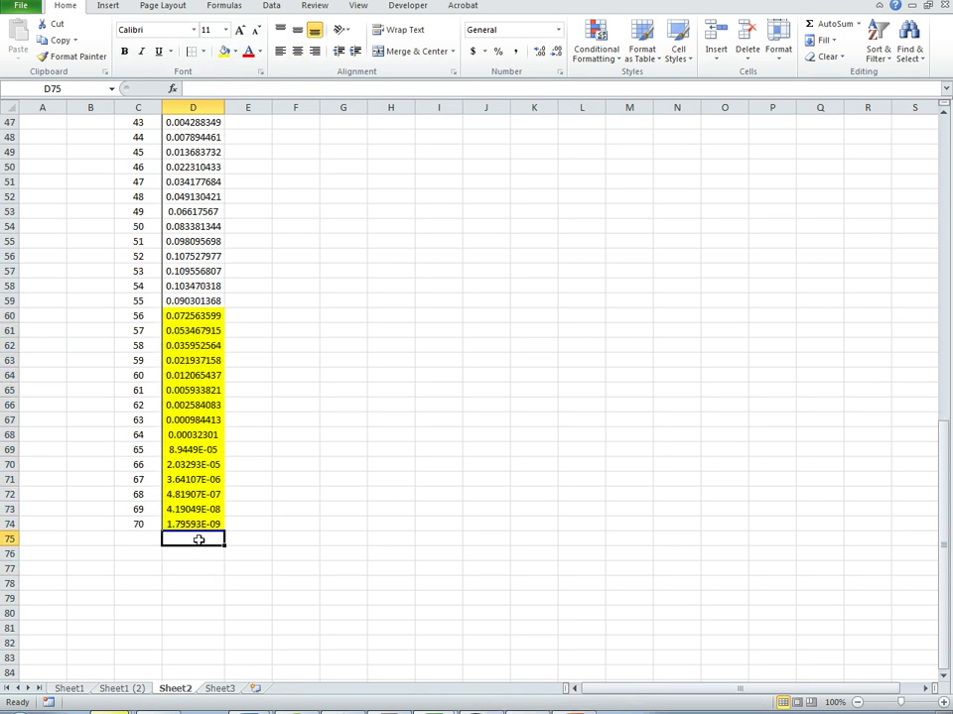
click(297, 315)
text(=)
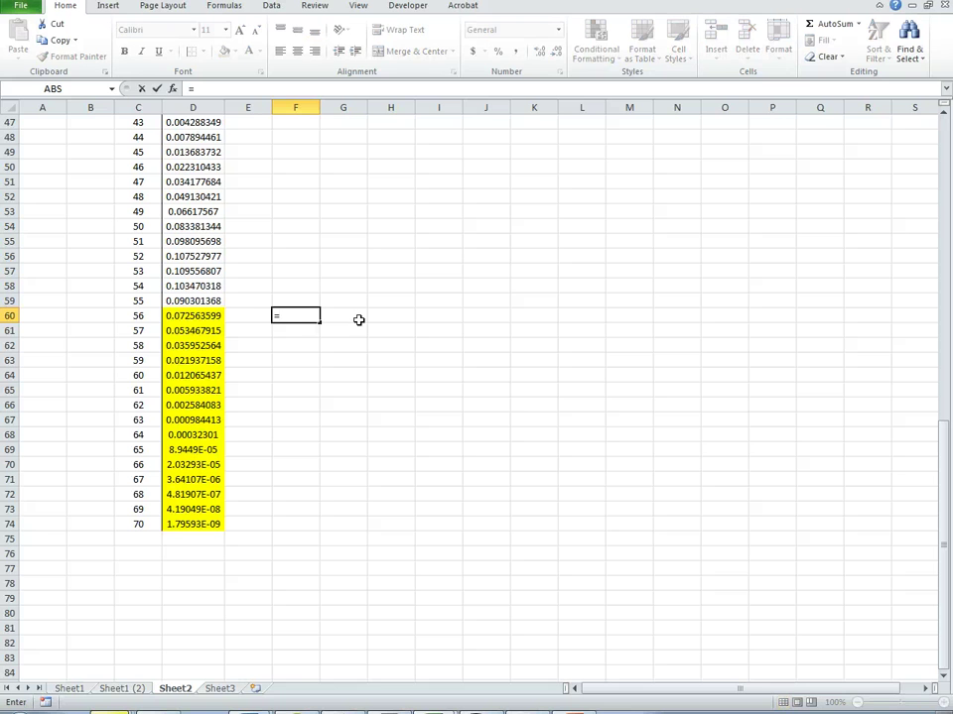
text(sum()
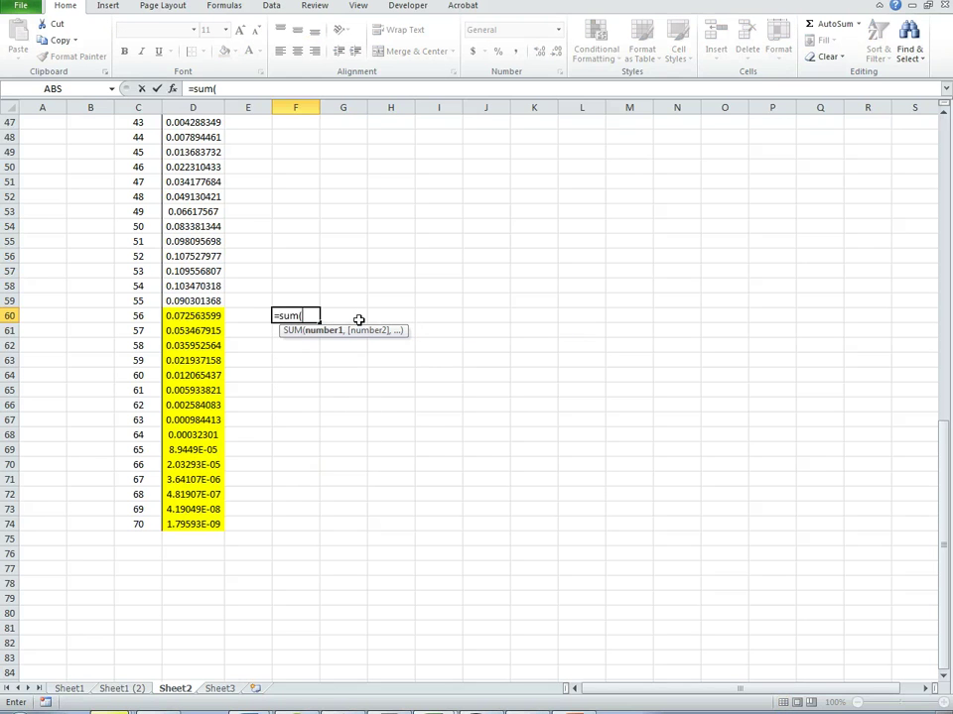
drag(187, 315, 206, 522)
text())
key(Return)
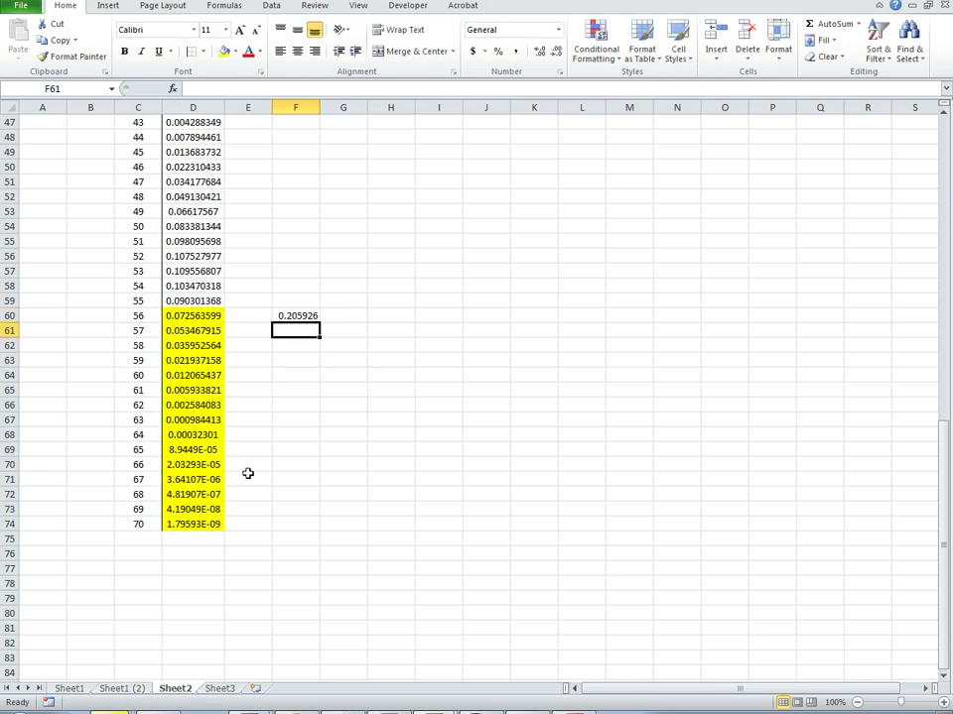
click(288, 313)
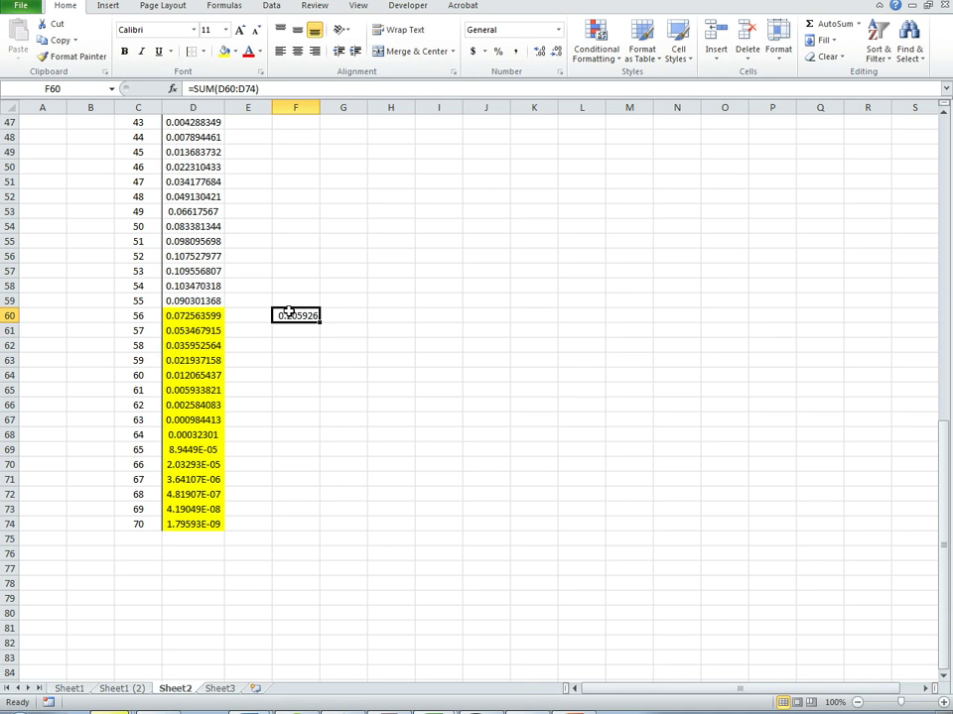